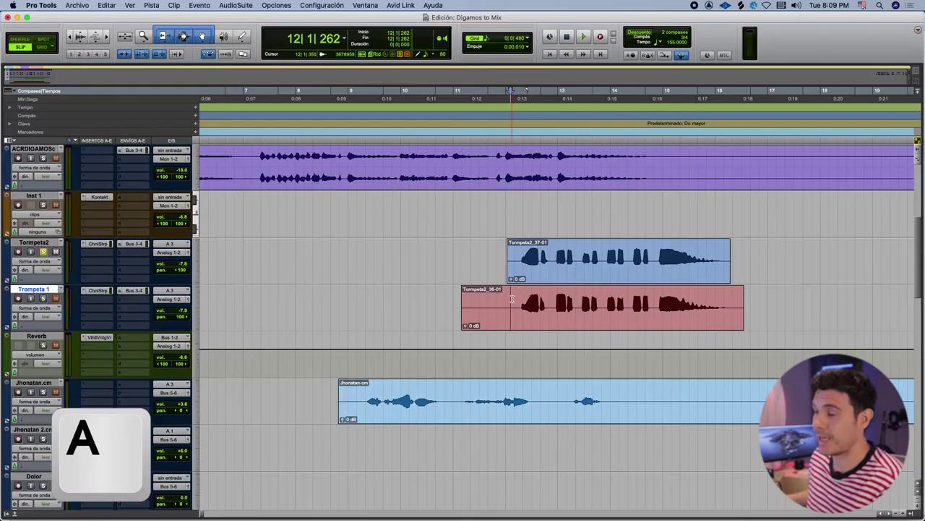
Try removing the silent start of the Trompeta 1 clip by splitting it at 12|1|249 and deleting the first piece.
{"action": "left_click_drag", "start_coordinate": [512, 300], "coordinate": [458, 309]}
{"action": "left_click", "coordinate": [510, 294]}
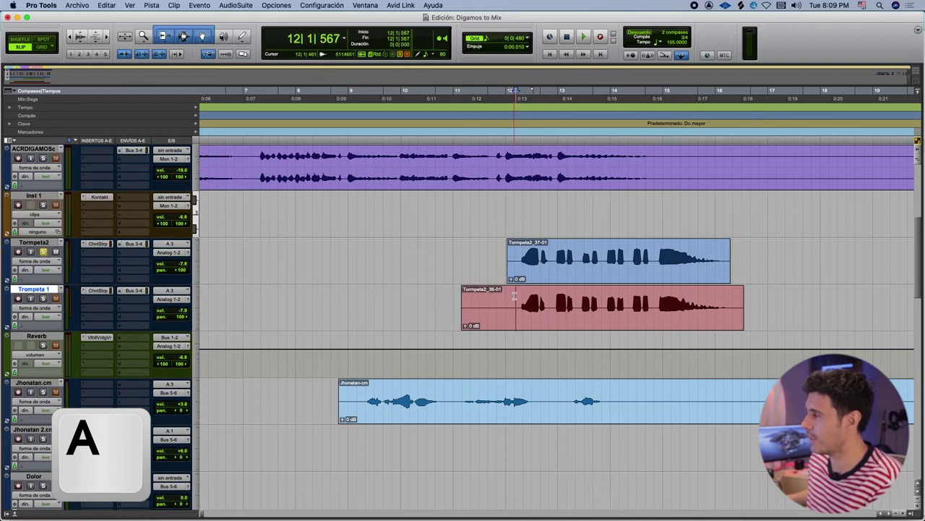
{"action": "key", "text": "super+e"}
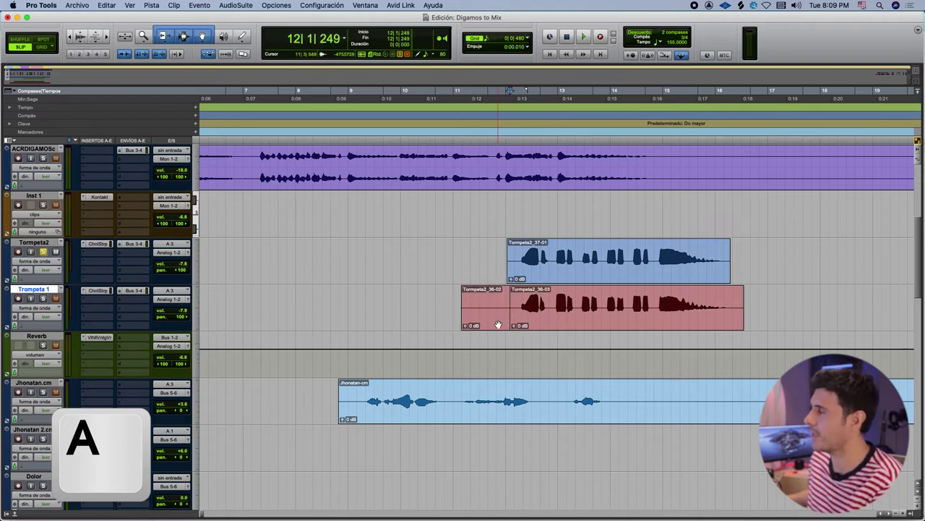
{"action": "left_click", "coordinate": [498, 325]}
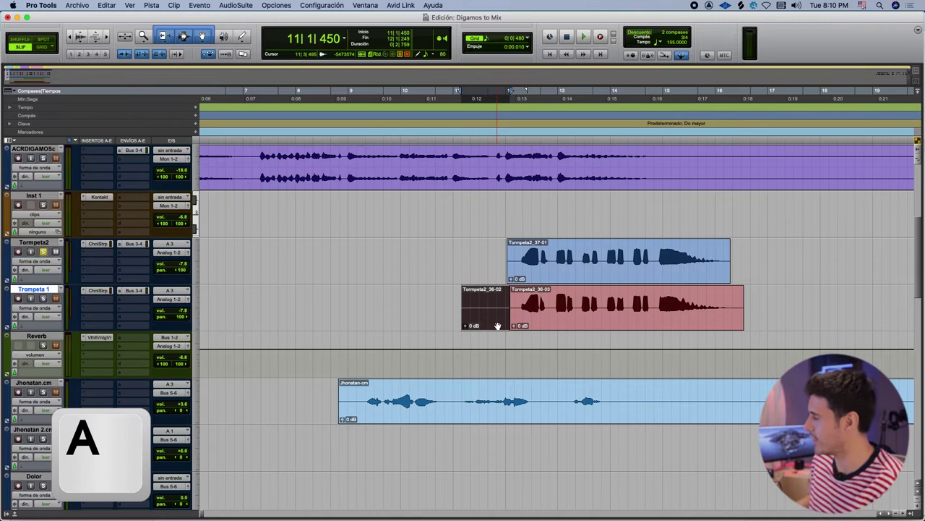
{"action": "key", "text": "Delete"}
{"action": "key", "text": "super+z"}
{"action": "left_click_drag", "start_coordinate": [504, 310], "coordinate": [509, 298]}
{"action": "left_click", "coordinate": [510, 298]}
{"action": "key", "text": "super+z"}
{"action": "key", "text": "super+z"}
Try trimming the Trompeta 1 clip's start to 12|1|329 and its end to 16|1|554.
{"action": "left_click", "coordinate": [506, 301]}
{"action": "left_click", "coordinate": [511, 297]}
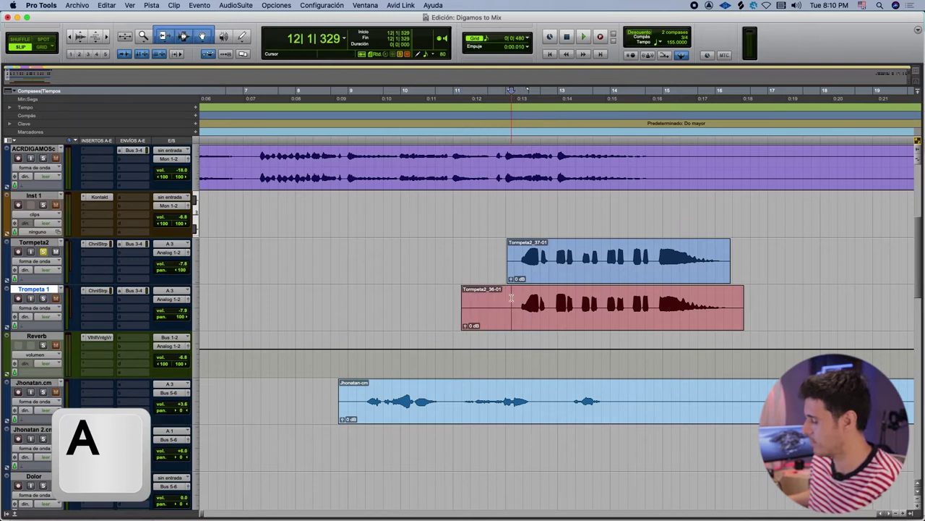
{"action": "key", "text": "a"}
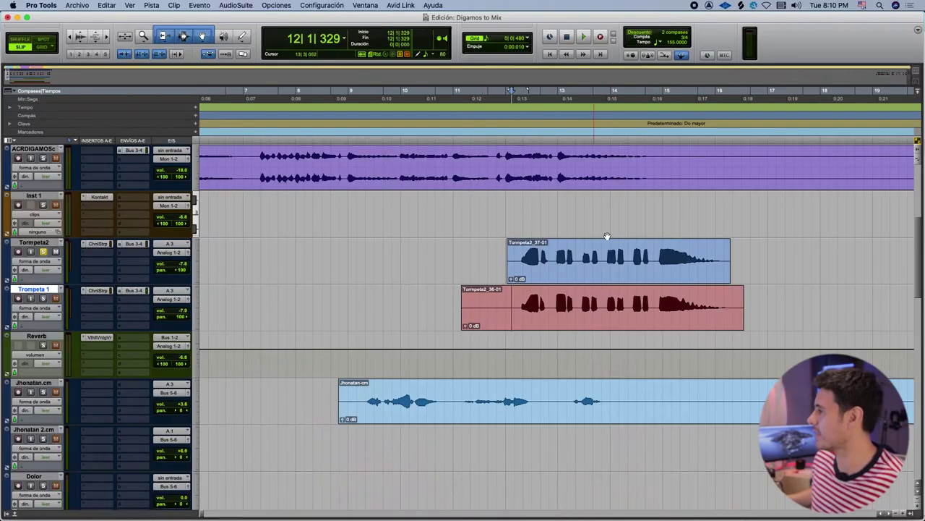
{"action": "left_click", "coordinate": [725, 297]}
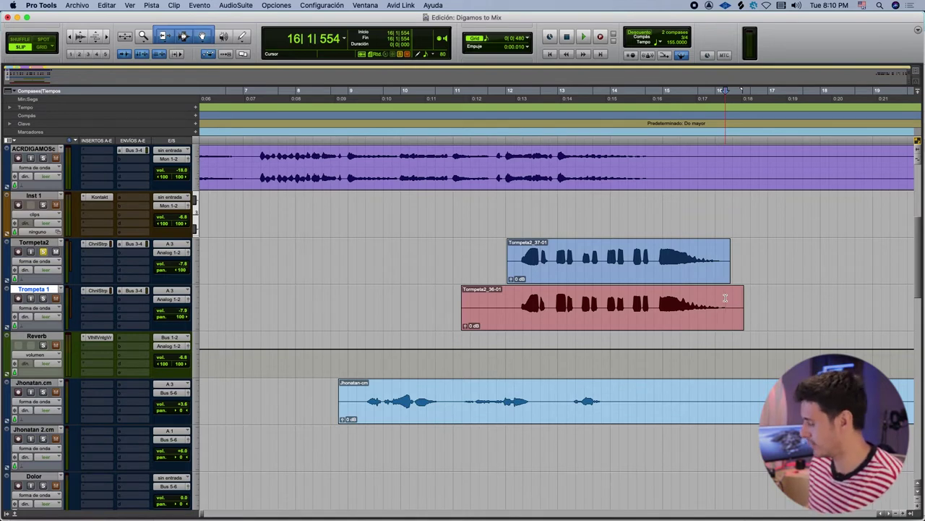
{"action": "key", "text": "s"}
Trim the end of the light-blue clip below the Reverb track to 14|3|267, and extend it back to its full length.
{"action": "key", "text": "r"}
{"action": "key", "text": "r"}
{"action": "key", "text": "r"}
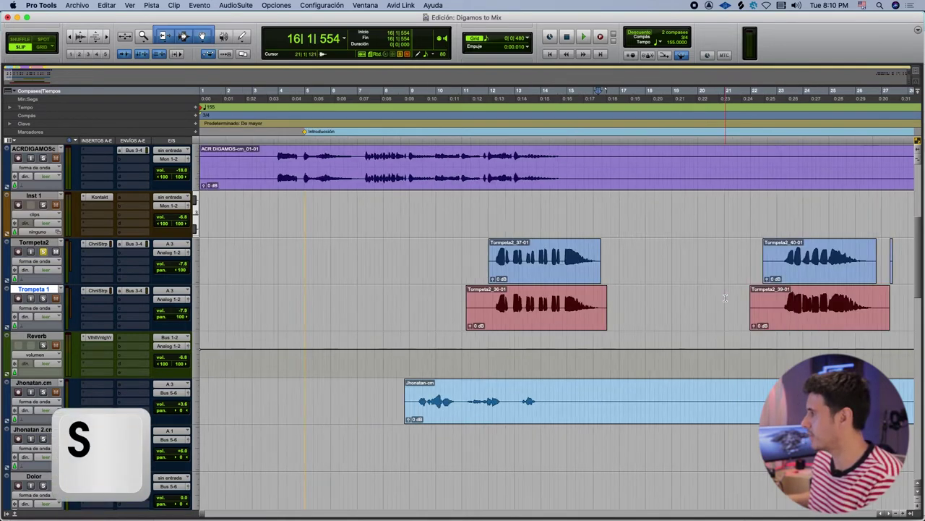
{"action": "left_click", "coordinate": [290, 383]}
{"action": "scroll", "coordinate": [435, 385], "scroll_direction": "up", "scroll_amount": 2}
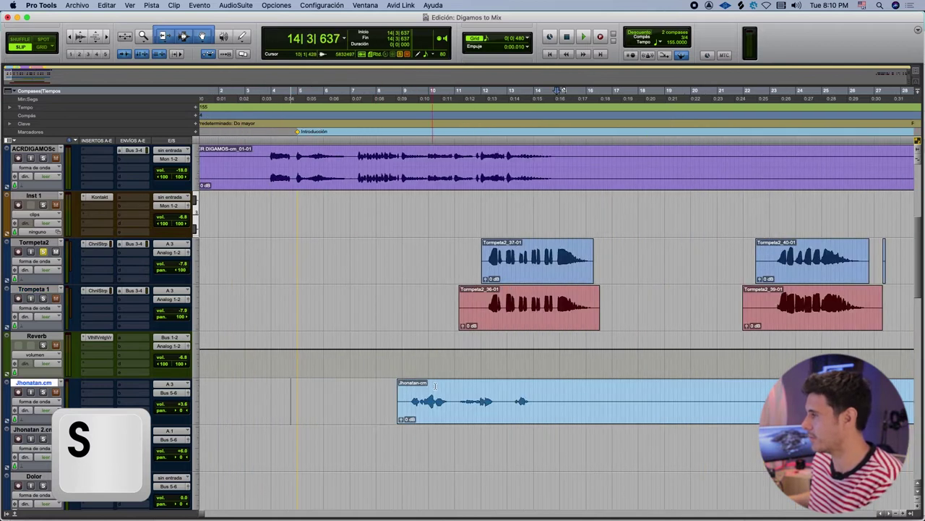
{"action": "left_click", "coordinate": [554, 387]}
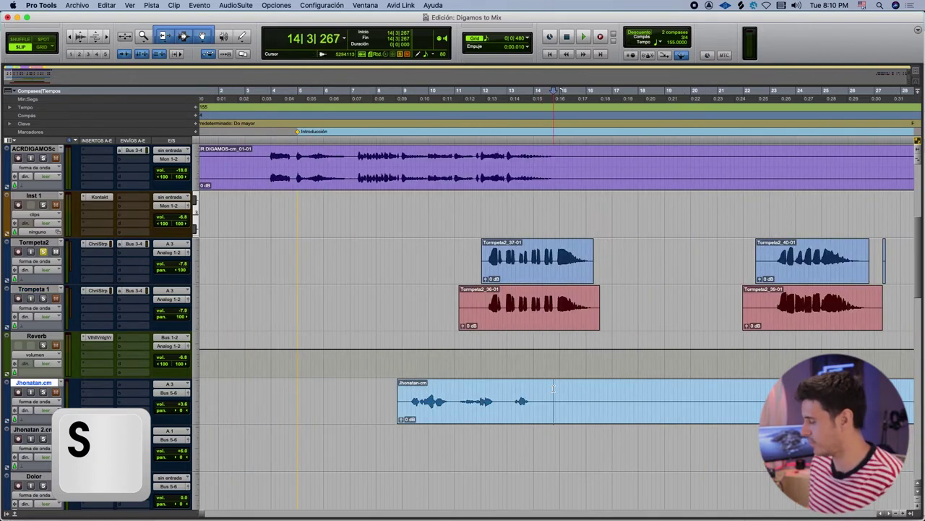
{"action": "key", "text": "s"}
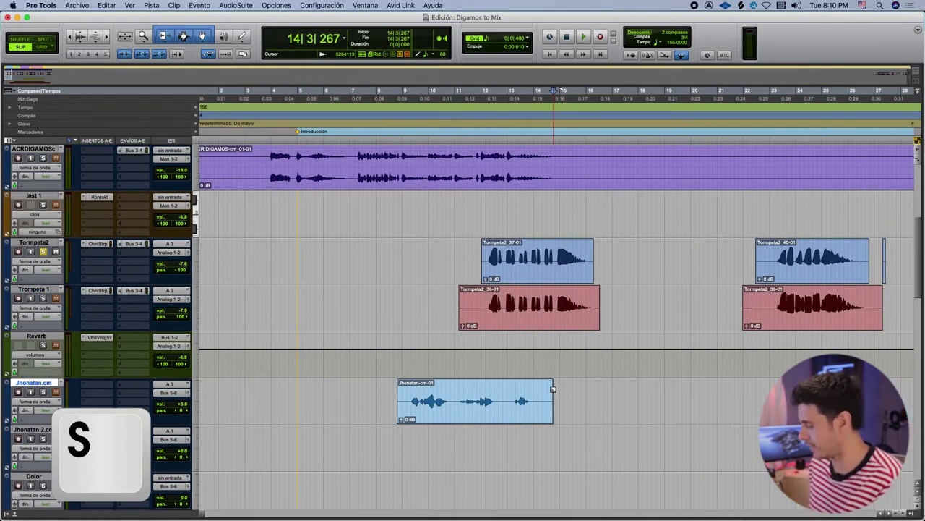
{"action": "left_click_drag", "start_coordinate": [552, 389], "coordinate": [907, 391]}
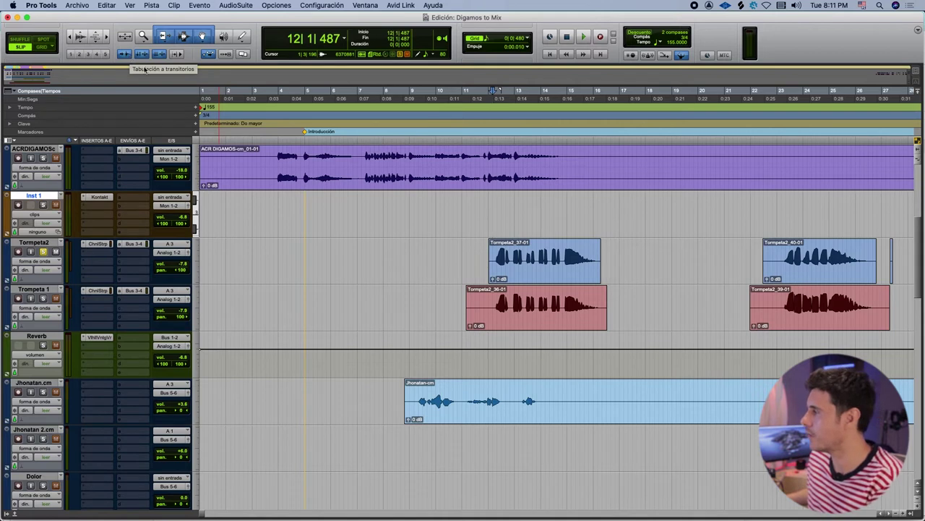
Step the edit cursor through the note transients of the Trompeta 1 clip, starting just before its first note.
{"action": "left_click", "coordinate": [546, 305]}
{"action": "left_click", "coordinate": [497, 305]}
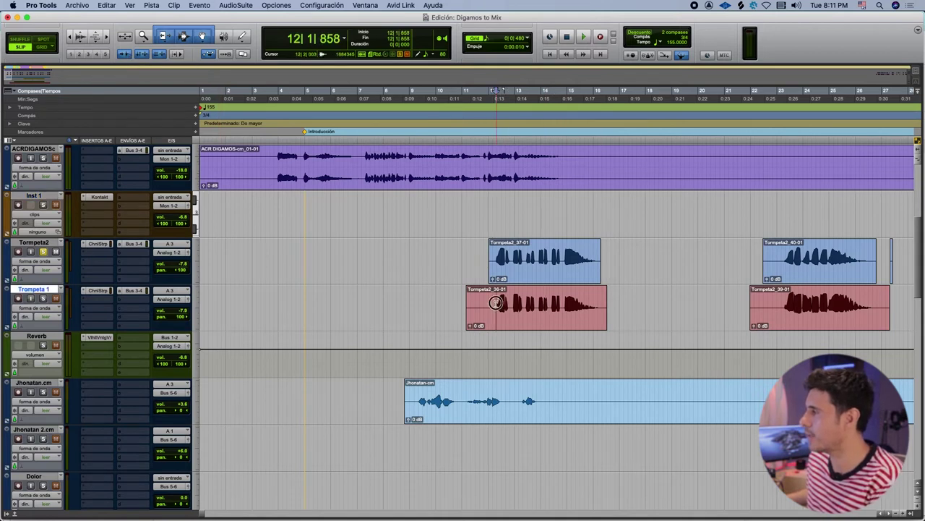
{"action": "key", "text": "t"}
{"action": "key", "text": "t"}
{"action": "key", "text": "t"}
{"action": "left_click", "coordinate": [544, 305]}
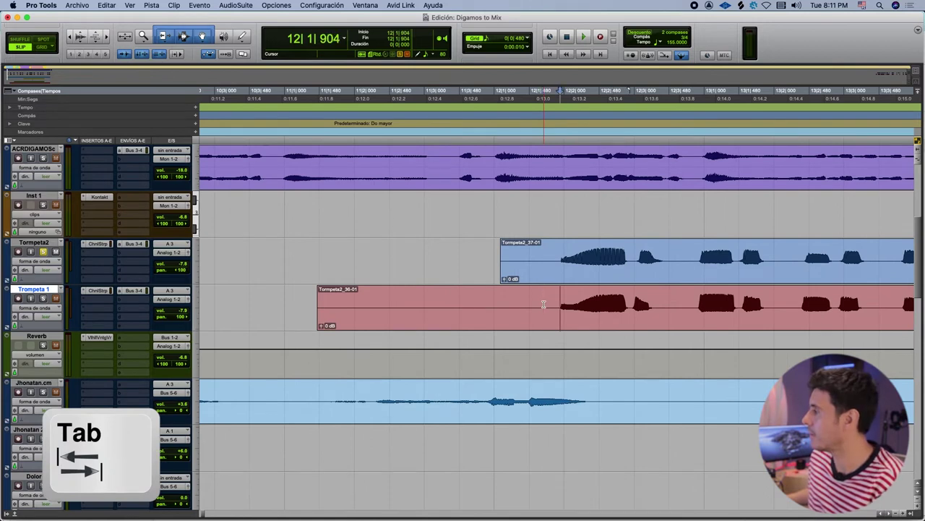
{"action": "key", "text": "Tab"}
{"action": "key", "text": "Tab"}
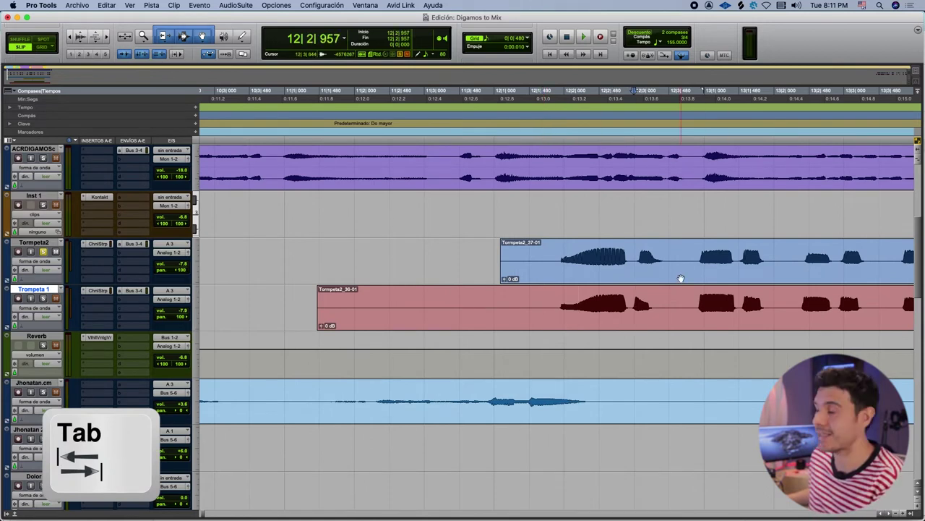
Increase the height of the Trompeta 1 track so its waveform is larger for editing.
{"action": "key", "text": "t"}
{"action": "key", "text": "ctrl+Up"}
{"action": "left_click", "coordinate": [587, 281]}
{"action": "key", "text": "r"}
{"action": "key", "text": "r"}
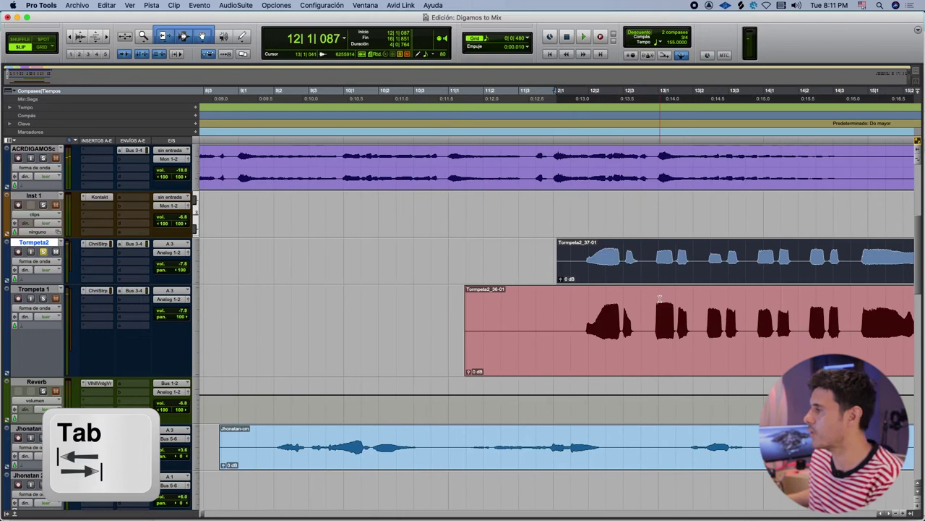
{"action": "left_click", "coordinate": [660, 299]}
{"action": "key", "text": "t"}
{"action": "key", "text": "t"}
Solo Trompeta 1 instead of Tormpeta2 and play the phrase from 12|1|838.
{"action": "left_click", "coordinate": [553, 315]}
{"action": "left_click", "coordinate": [253, 318]}
{"action": "left_click", "coordinate": [42, 298]}
{"action": "left_click", "coordinate": [43, 252]}
{"action": "key", "text": "space"}
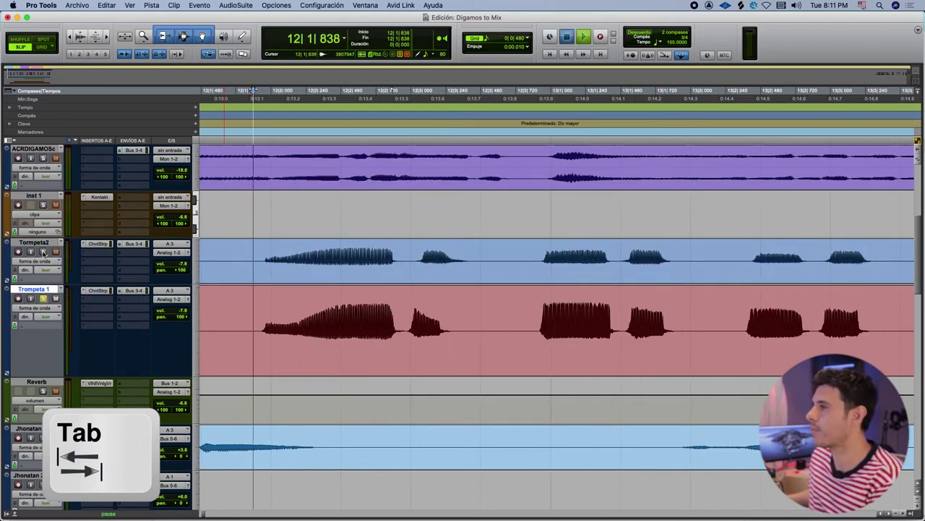
{"action": "key", "text": "space"}
Split the Trompeta 1 clip exactly at the transient where its third note begins.
{"action": "left_click_drag", "start_coordinate": [527, 290], "coordinate": [535, 293]}
{"action": "left_click", "coordinate": [548, 305]}
{"action": "key", "text": "t"}
{"action": "key", "text": "t"}
{"action": "key", "text": "r"}
{"action": "key", "text": "r"}
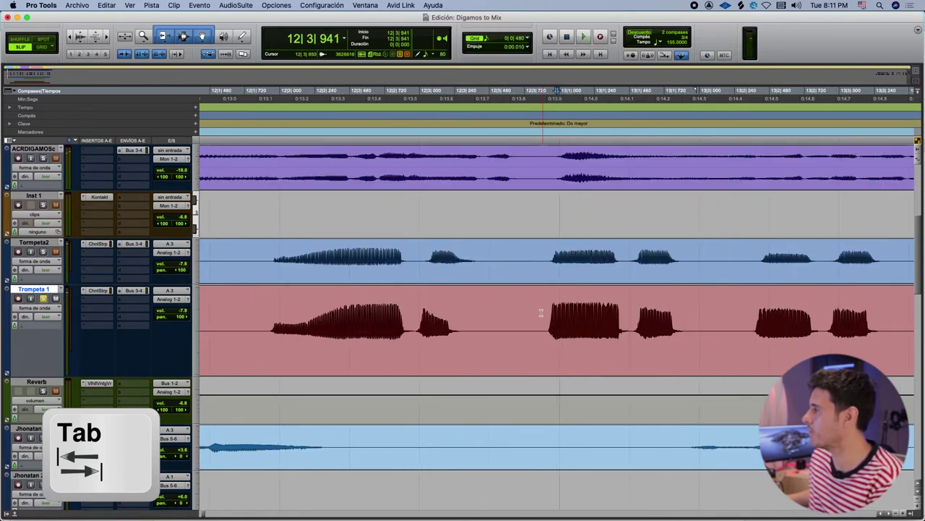
{"action": "left_click", "coordinate": [530, 312]}
{"action": "key", "text": "Tab"}
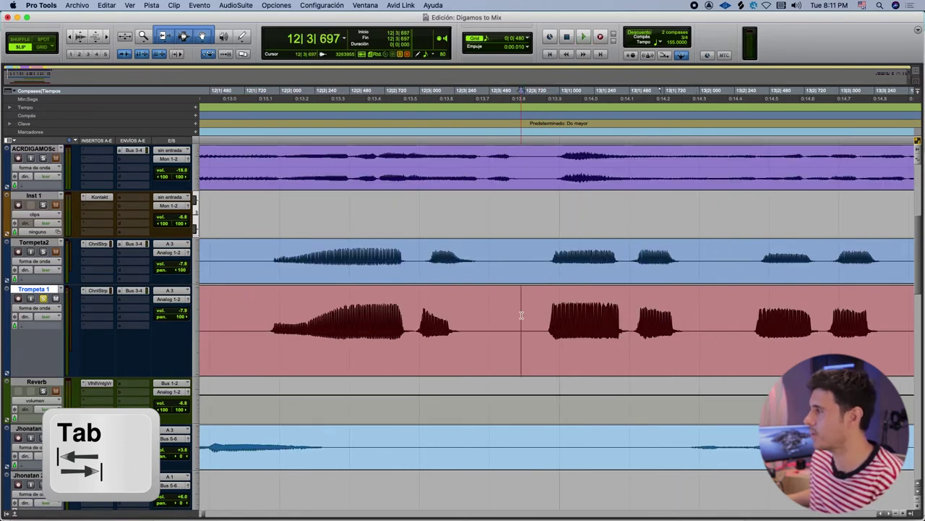
{"action": "key", "text": "super+e"}
Isolate the third note of Trompeta 1 by splitting the clip at the transient where the fourth note begins.
{"action": "left_click", "coordinate": [591, 308]}
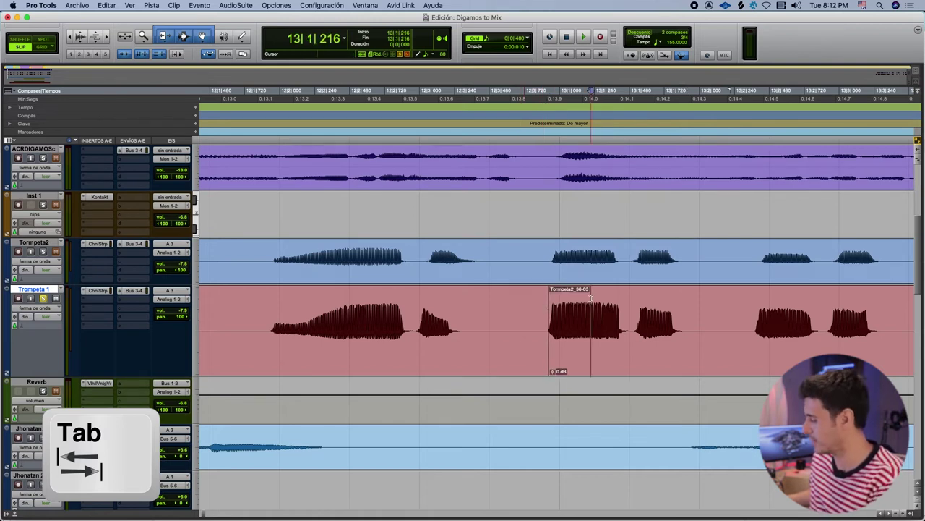
{"action": "key", "text": "t"}
{"action": "key", "text": "t"}
{"action": "left_click", "coordinate": [682, 292]}
{"action": "key", "text": "Tab"}
{"action": "key", "text": "super+e"}
Try moving the isolated third note of Trompeta 1 slightly later to start at 12|3|938, and play the passage.
{"action": "left_click_drag", "start_coordinate": [557, 366], "coordinate": [578, 354]}
{"action": "key", "text": "r"}
{"action": "key", "text": "r"}
{"action": "key", "text": "r"}
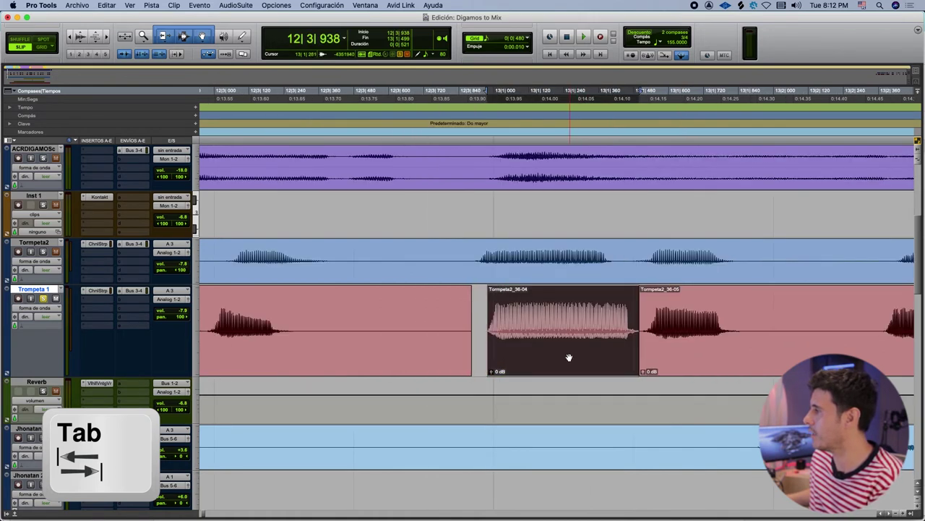
{"action": "left_click", "coordinate": [368, 313]}
{"action": "key", "text": "space"}
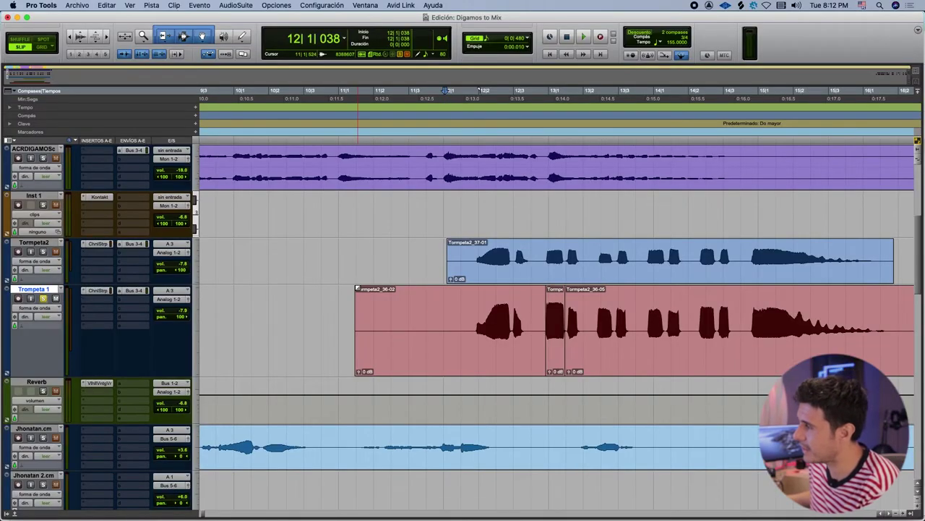
Try adding a fade-in to the first Trompeta 1 clip, from its start to 11|2|754.
{"action": "left_click_drag", "start_coordinate": [356, 288], "coordinate": [460, 283]}
{"action": "left_click", "coordinate": [400, 312]}
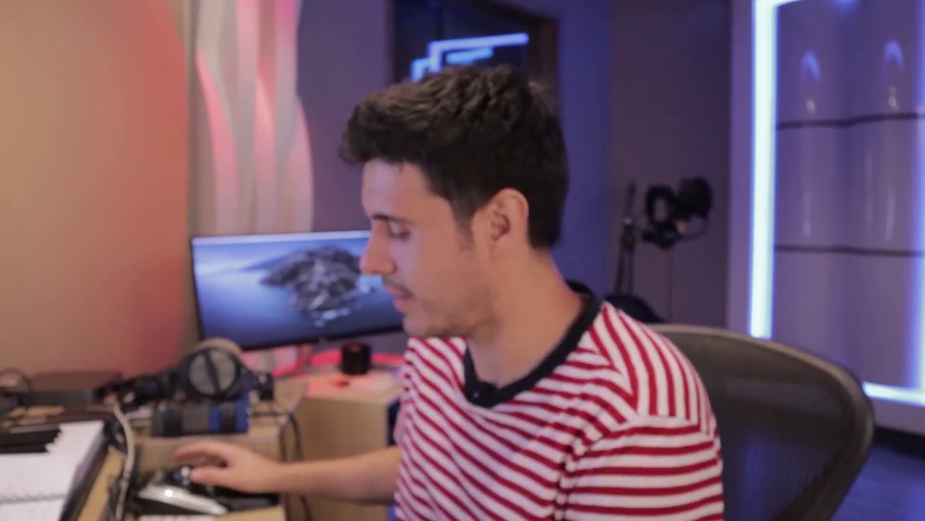
{"action": "key", "text": "d"}
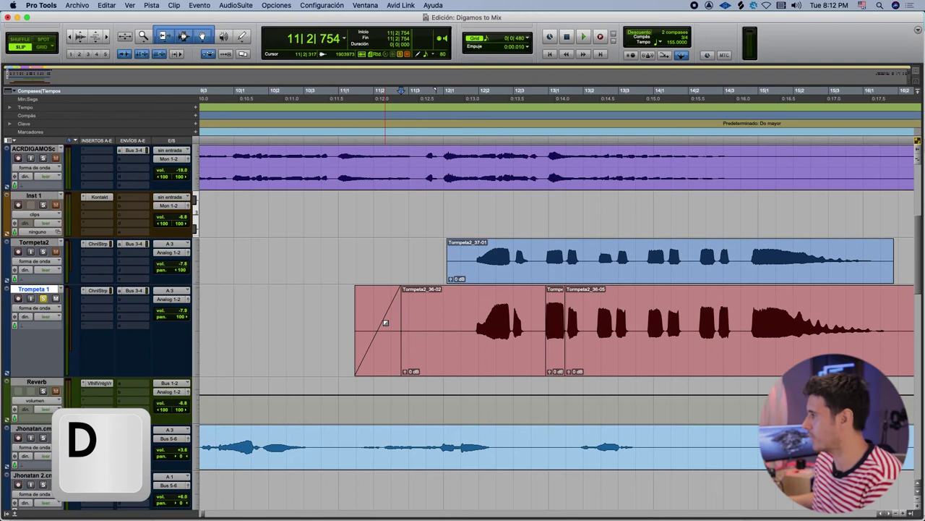
{"action": "key", "text": "super+z"}
Try adding a fade-out to the last clip of the Trompeta 1 phrase, from 16|1|554 to its end.
{"action": "key", "text": "r"}
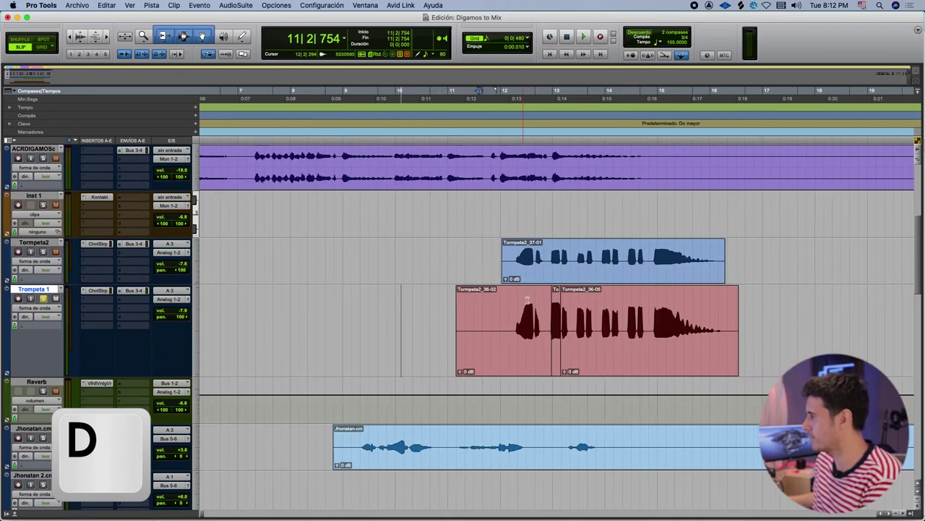
{"action": "key", "text": "r"}
{"action": "left_click", "coordinate": [603, 306]}
{"action": "scroll", "coordinate": [603, 307], "scroll_direction": "up", "scroll_amount": 4}
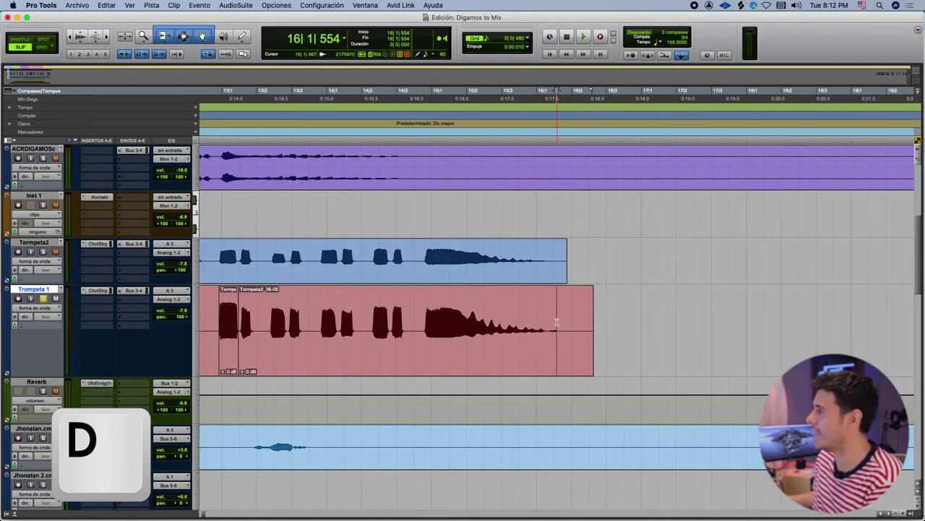
{"action": "key", "text": "g"}
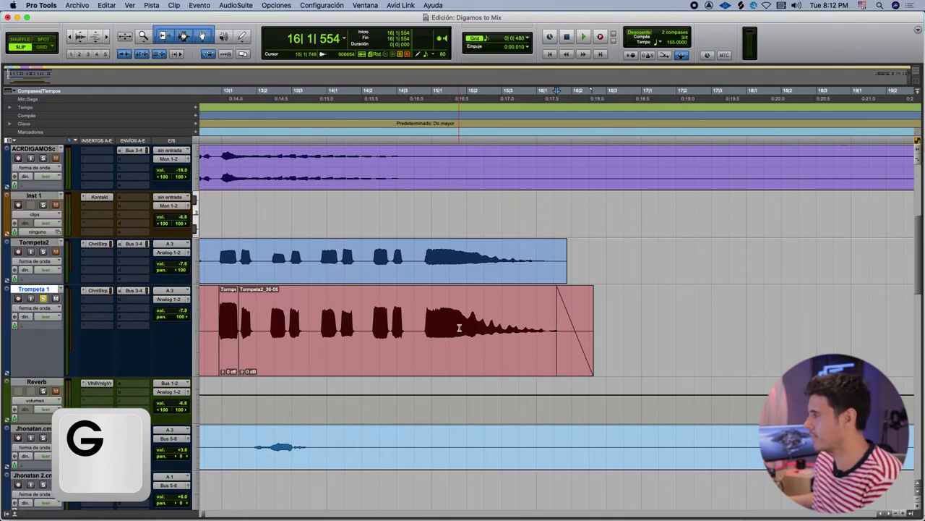
{"action": "key", "text": "super+z"}
{"action": "key", "text": "d"}
{"action": "key", "text": "super+z"}
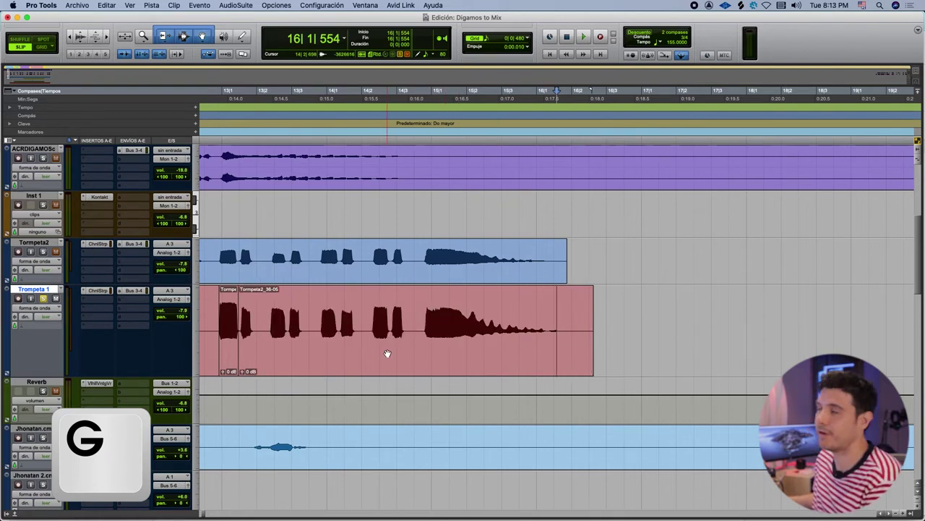
{"action": "key", "text": "g"}
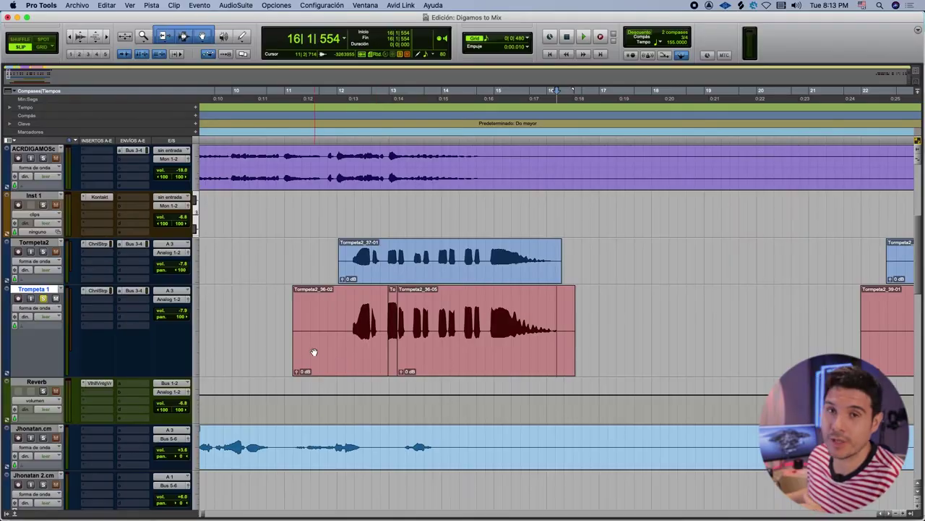
Try splitting the first Trompeta 1 clip at 11|3|733, in the silence before its first note.
{"action": "left_click", "coordinate": [332, 305]}
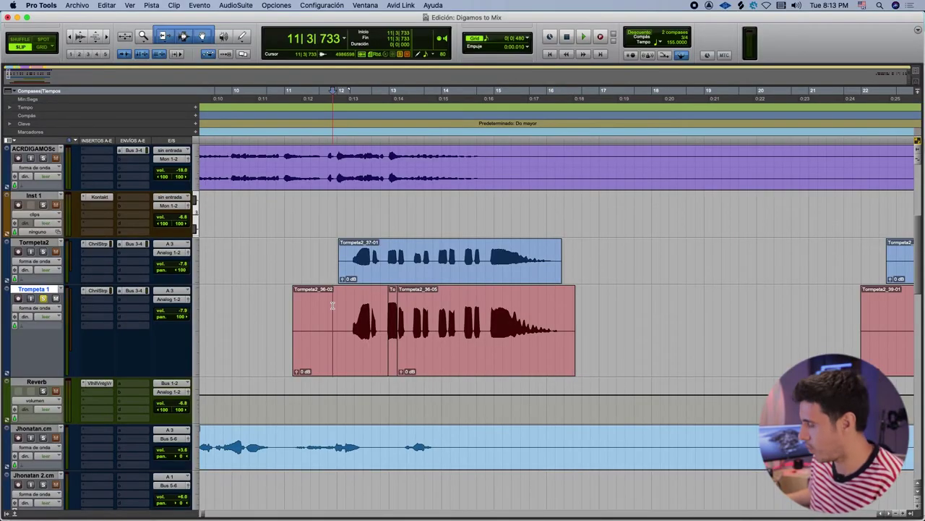
{"action": "key", "text": "ctrl+e"}
{"action": "key", "text": "super+e"}
{"action": "left_click", "coordinate": [321, 314]}
{"action": "key", "text": "t"}
{"action": "key", "text": "t"}
{"action": "key", "text": "super+z"}
Split the first Trompeta 1 clip at 11|3|211 and delete the silent piece before the cut.
{"action": "left_click", "coordinate": [564, 305]}
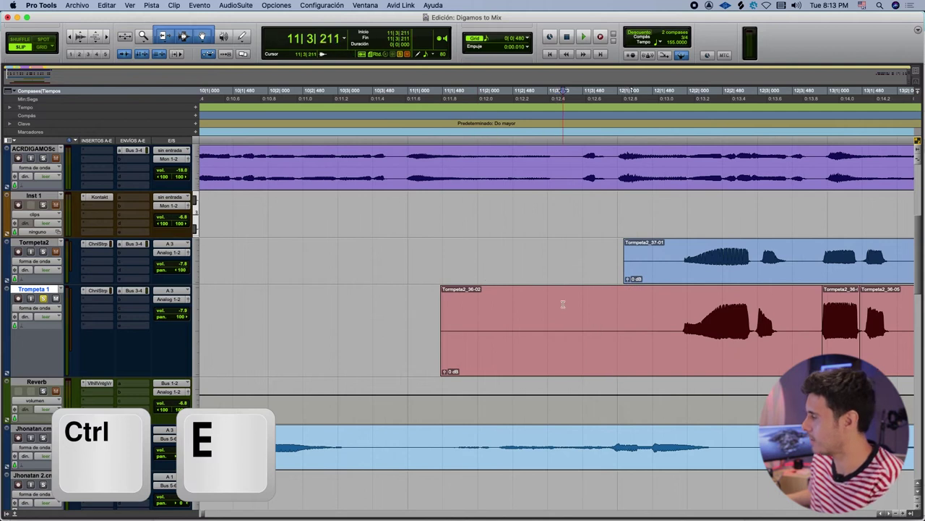
{"action": "key", "text": "ctrl+e"}
{"action": "left_click", "coordinate": [541, 337]}
{"action": "key", "text": "Delete"}
{"action": "left_click", "coordinate": [539, 337]}
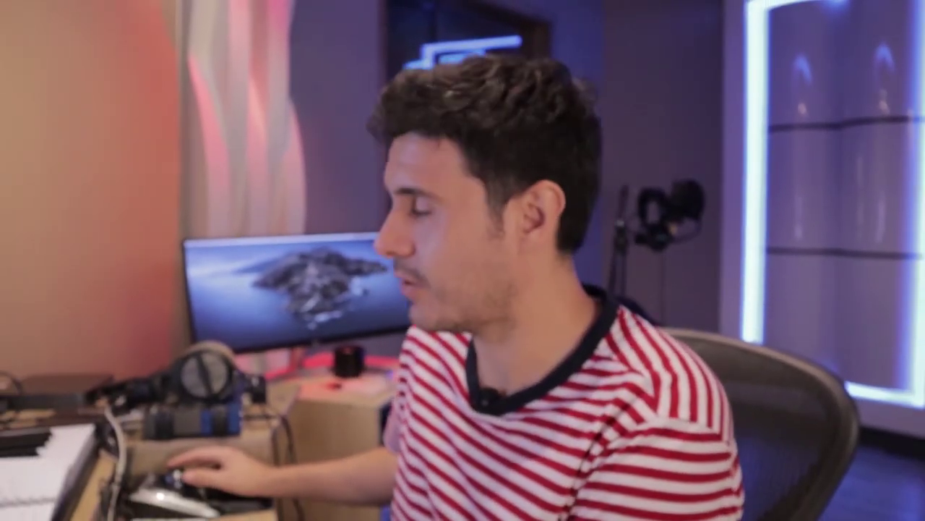
Select every clip on the Trompeta 1 track, and place the edit cursor at 4|2|558 on the Tormpeta2 track.
{"action": "key", "text": "ctrl+a"}
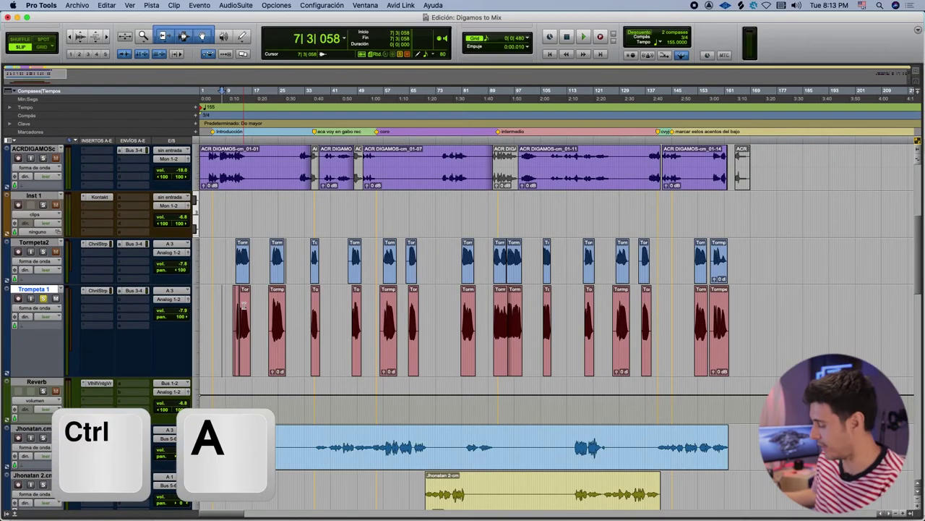
{"action": "key", "text": "r"}
{"action": "key", "text": "r"}
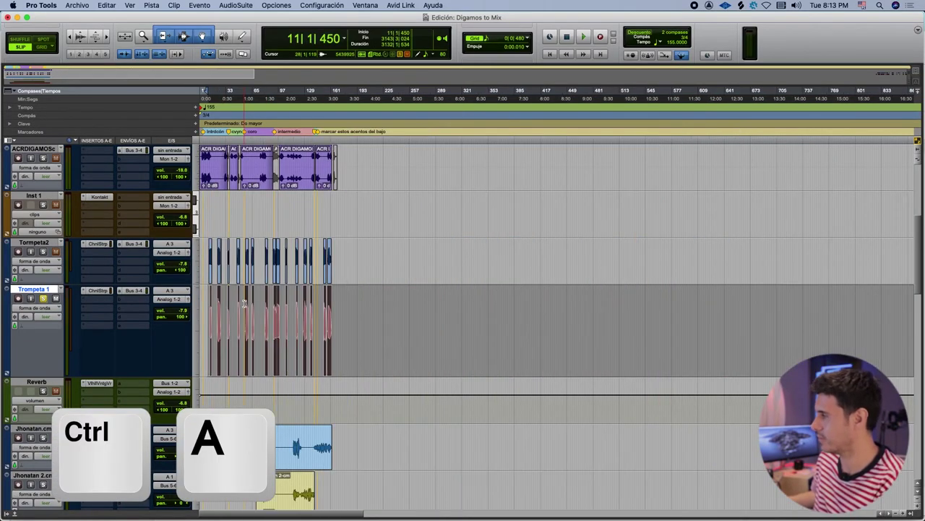
{"action": "left_click", "coordinate": [201, 310]}
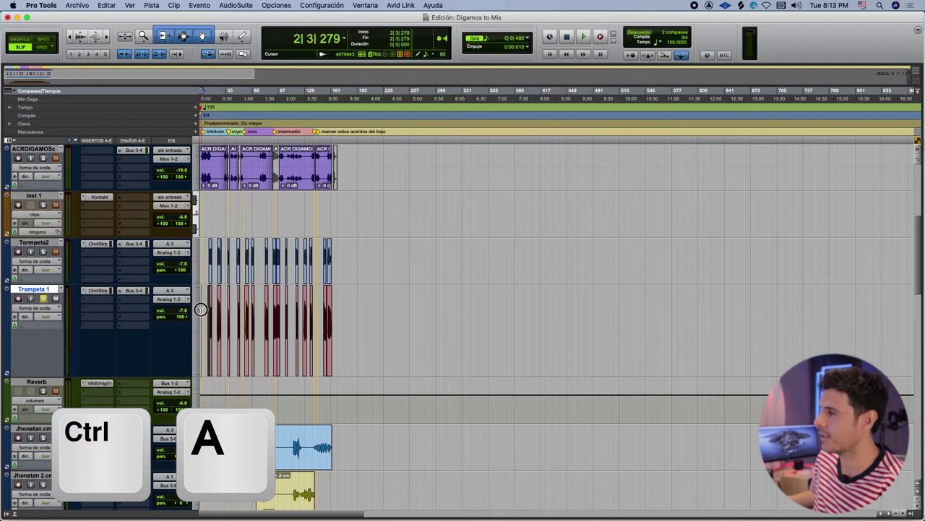
{"action": "key", "text": "ctrl+a"}
{"action": "left_click", "coordinate": [204, 250]}
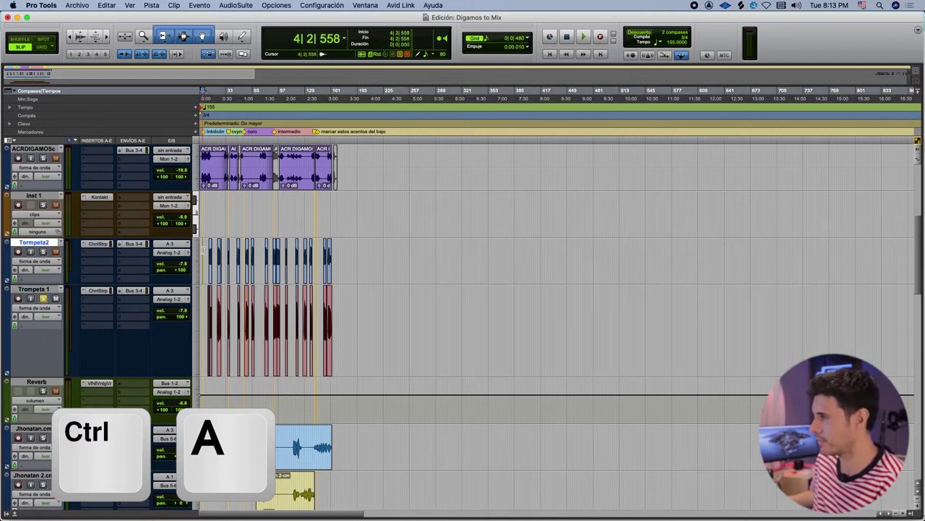
Select all clips on the Tormpeta2 track and on the Trompeta 1 track, and try consolidating them.
{"action": "key", "text": "ctrl+a"}
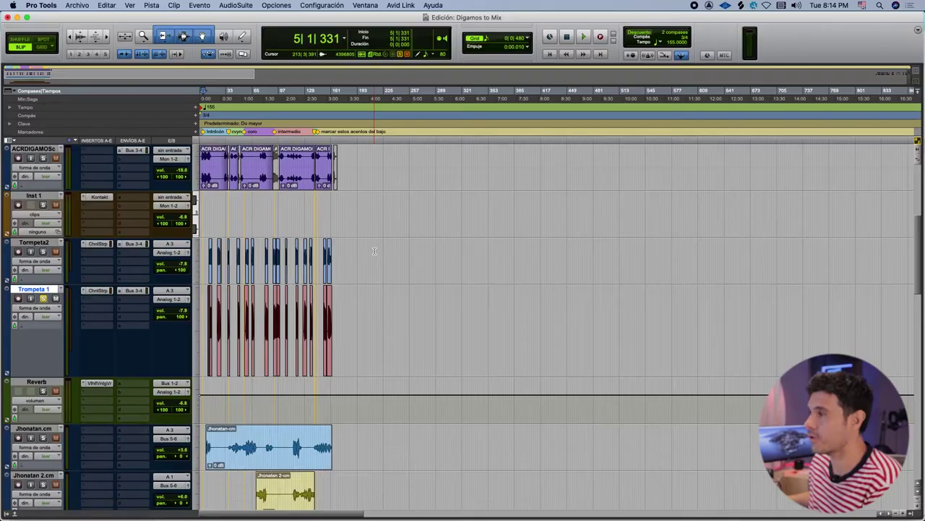
{"action": "key", "text": "alt+shift+3"}
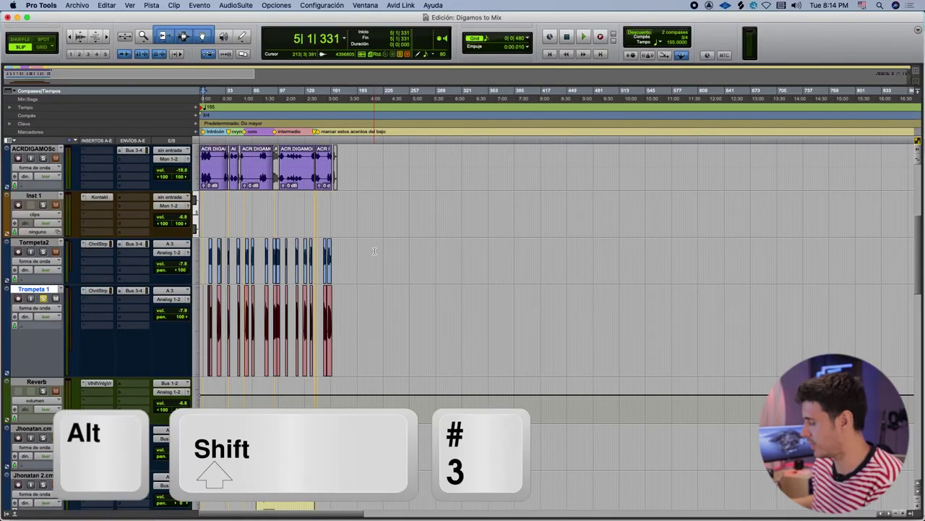
{"action": "left_click", "coordinate": [206, 244]}
{"action": "key", "text": "r"}
{"action": "key", "text": "r"}
{"action": "key", "text": "t"}
{"action": "key", "text": "t"}
{"action": "key", "text": "t"}
{"action": "key", "text": "t"}
{"action": "left_click", "coordinate": [216, 308]}
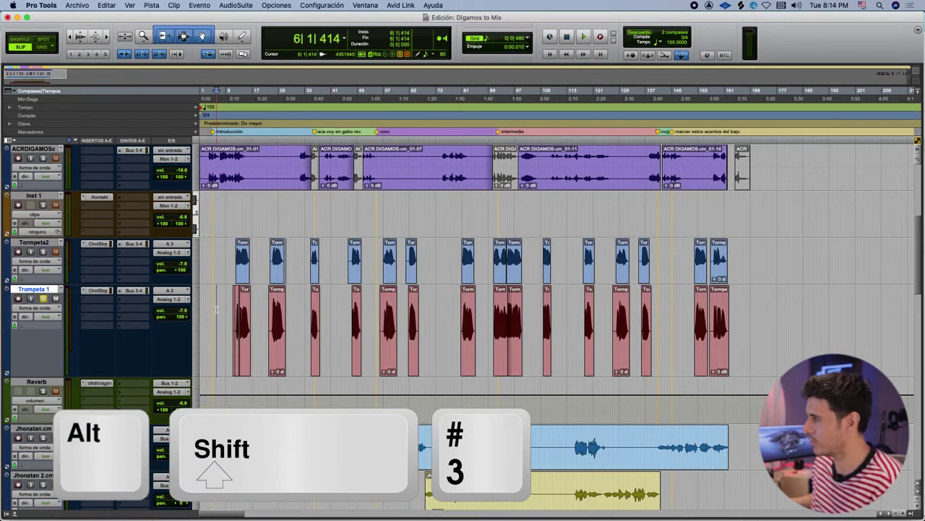
{"action": "key", "text": "super+a"}
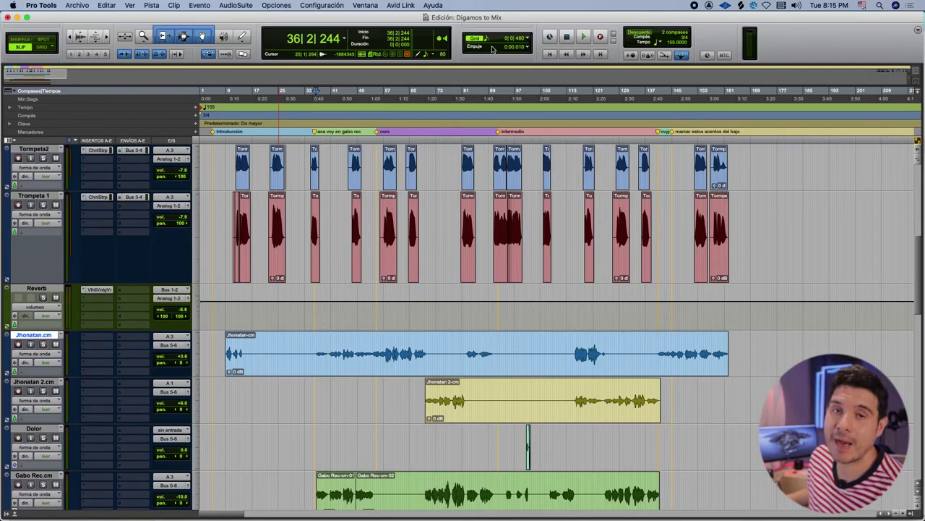
Enlarge the vocal track below Reverb and place the edit cursor at 9|1|854, just before its first phrase.
{"action": "left_click", "coordinate": [529, 48]}
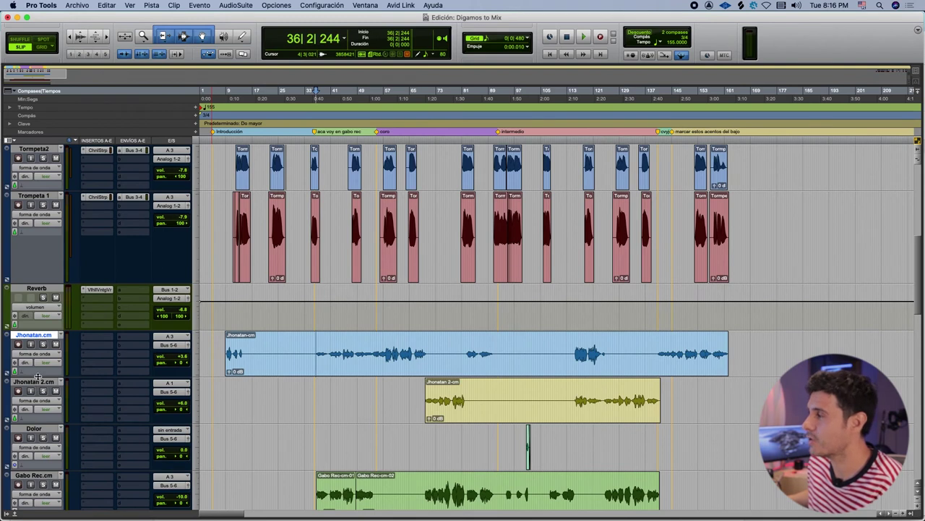
{"action": "left_click_drag", "start_coordinate": [37, 375], "coordinate": [37, 431]}
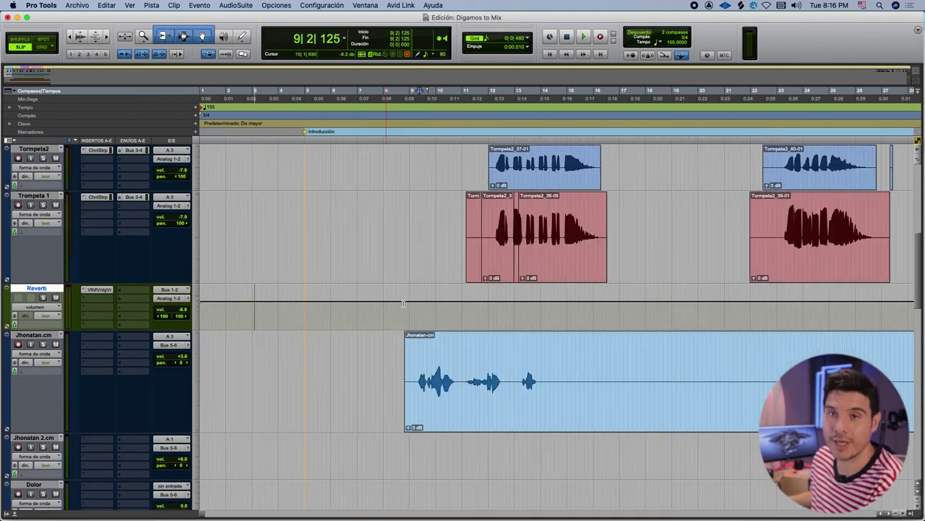
{"action": "key", "text": "t"}
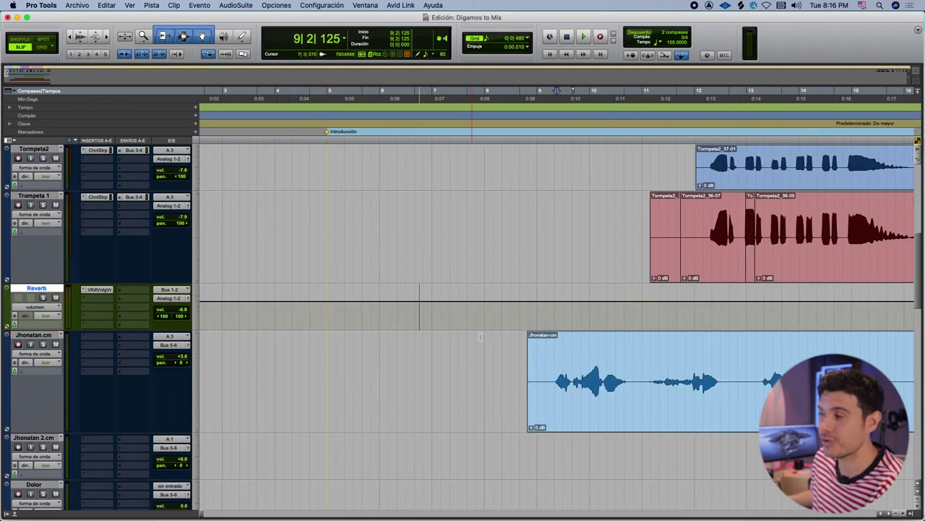
{"action": "left_click", "coordinate": [587, 339]}
{"action": "key", "text": "super+bracketright"}
{"action": "left_click", "coordinate": [416, 365]}
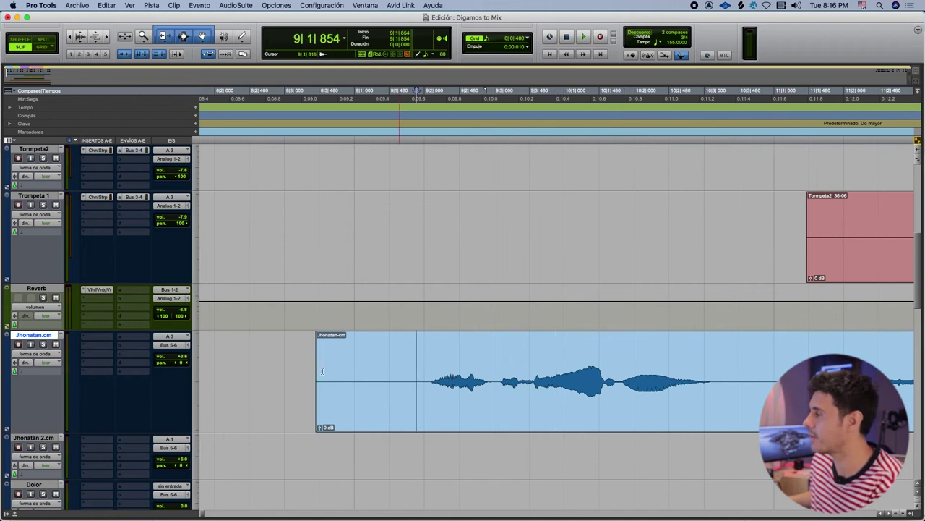
Play back the opening phrase of the vocal track below Reverb from 9|1|854.
{"action": "left_click", "coordinate": [42, 344]}
{"action": "key", "text": "space"}
{"action": "key", "text": "super+bracketleft"}
{"action": "key", "text": "super+bracketleft"}
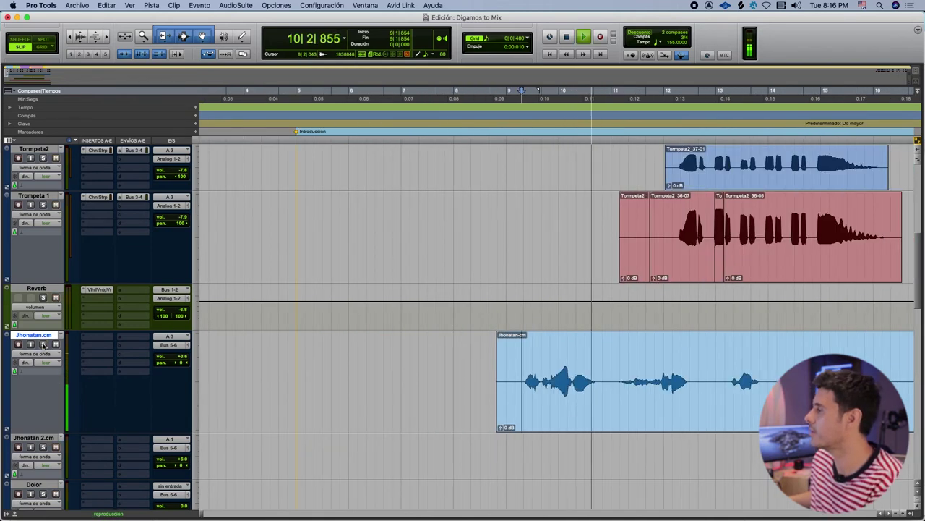
{"action": "key", "text": "space"}
{"action": "key", "text": "super+bracketleft"}
{"action": "key", "text": "super+bracketleft"}
{"action": "key", "text": "super+bracketleft"}
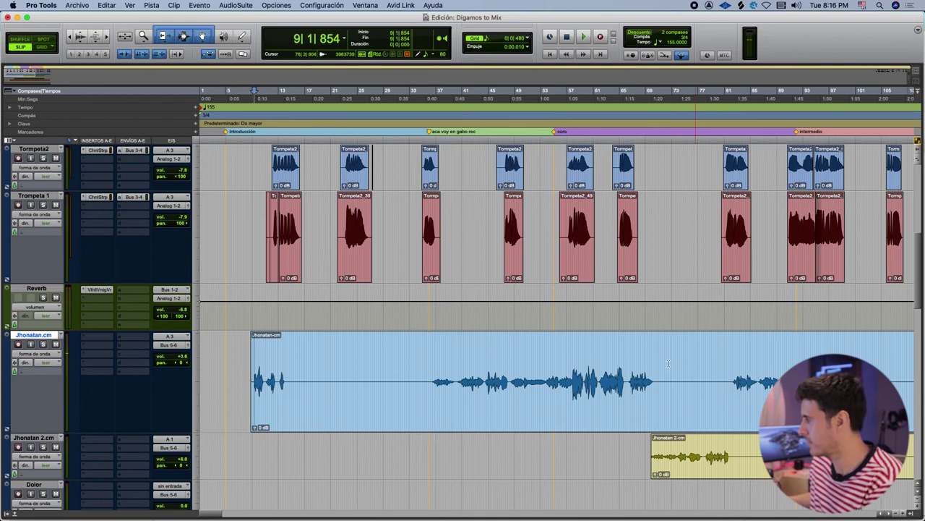
Solo the vocal track and separate its phrase from 36|2|138 to 40|1|583 into its own clip.
{"action": "left_click", "coordinate": [430, 366]}
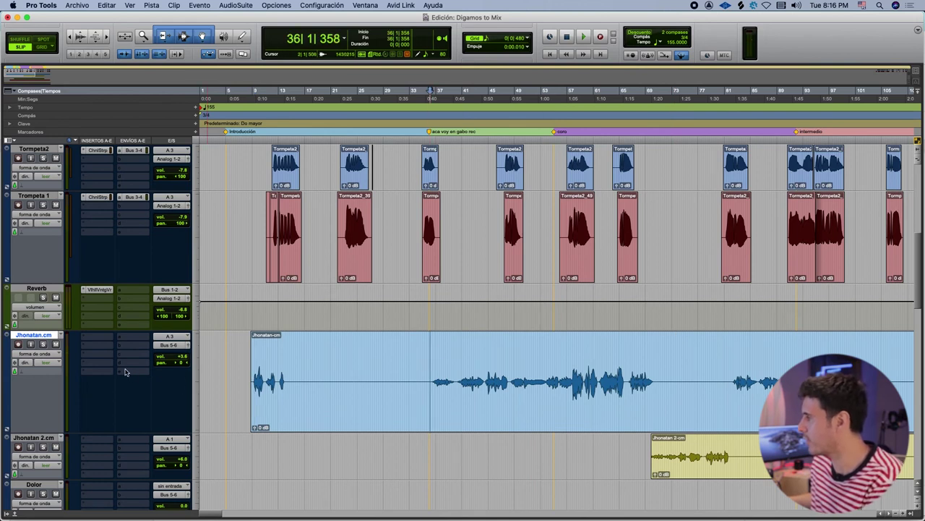
{"action": "left_click", "coordinate": [43, 344]}
{"action": "key", "text": "space"}
{"action": "key", "text": "super+bracketright"}
{"action": "key", "text": "super+bracketright"}
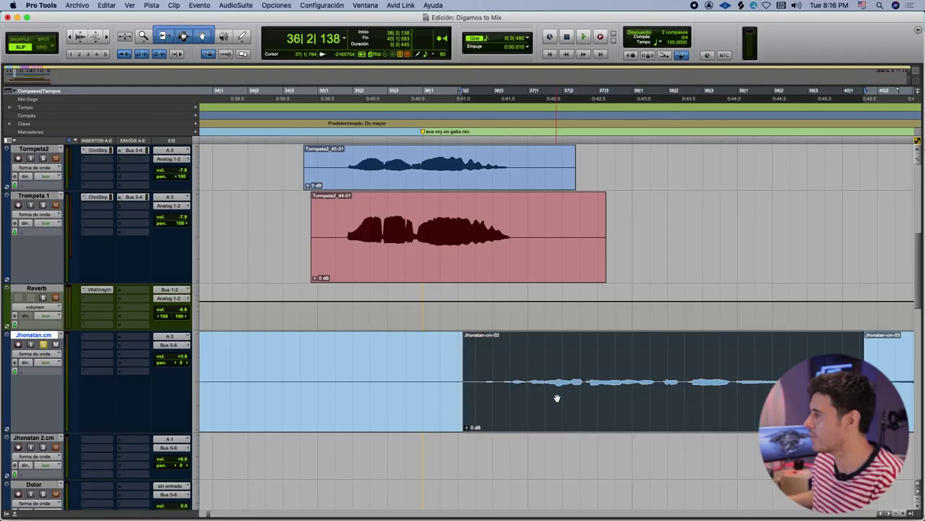
Review the available nudge values, keeping the nudge at 10 ms and the separated vocal clip selected.
{"action": "left_click", "coordinate": [529, 47]}
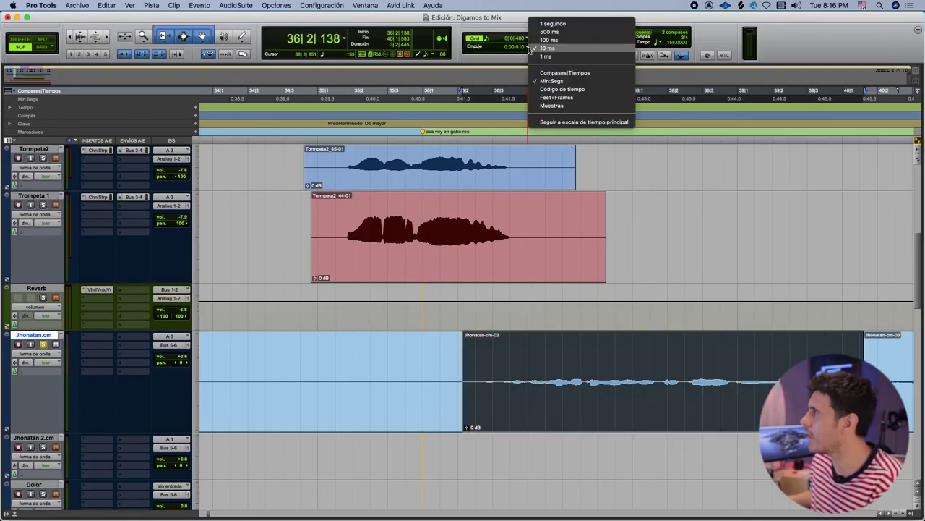
{"action": "left_click", "coordinate": [590, 390]}
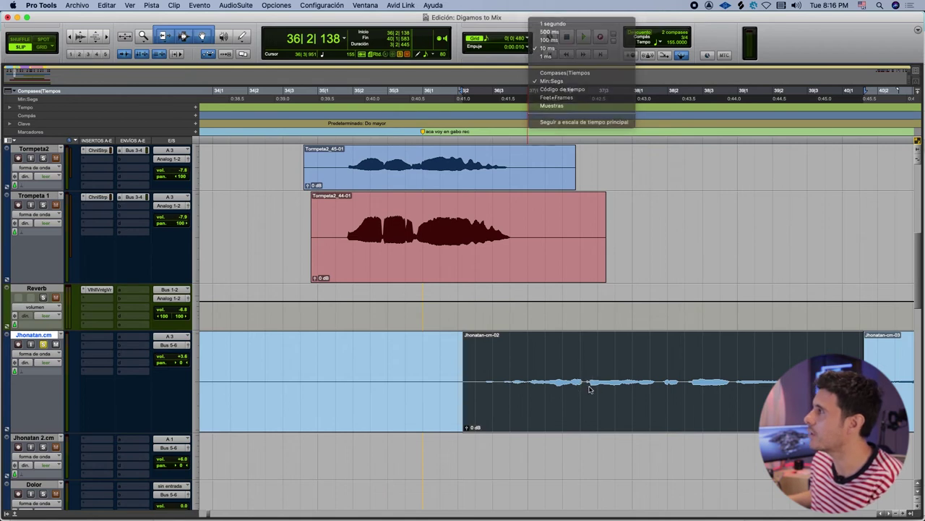
{"action": "left_click", "coordinate": [579, 365]}
{"action": "left_click", "coordinate": [582, 409]}
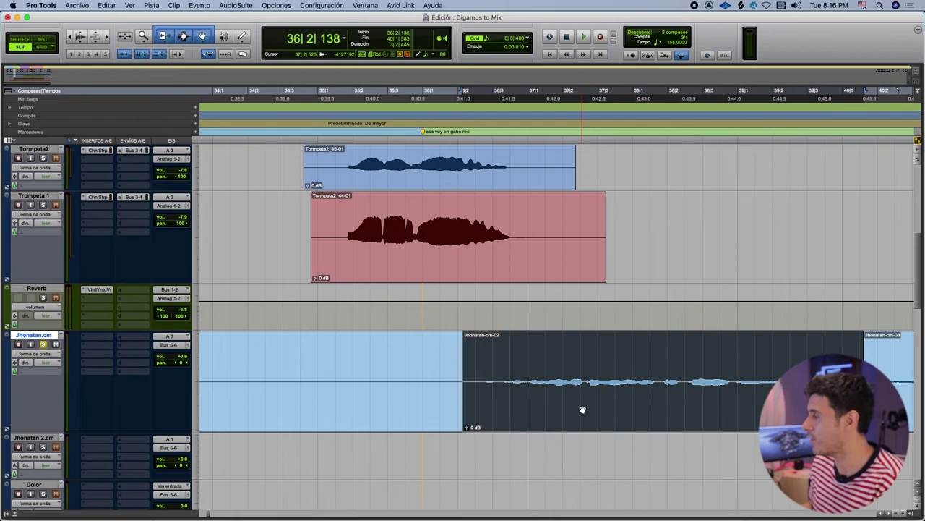
Nudge the separated vocal clip in 10 ms steps, later to 36|2|237 and back earlier to 36|2|064.
{"action": "key", "text": "plus"}
{"action": "key", "text": "plus"}
{"action": "key", "text": "plus"}
{"action": "key", "text": "plus"}
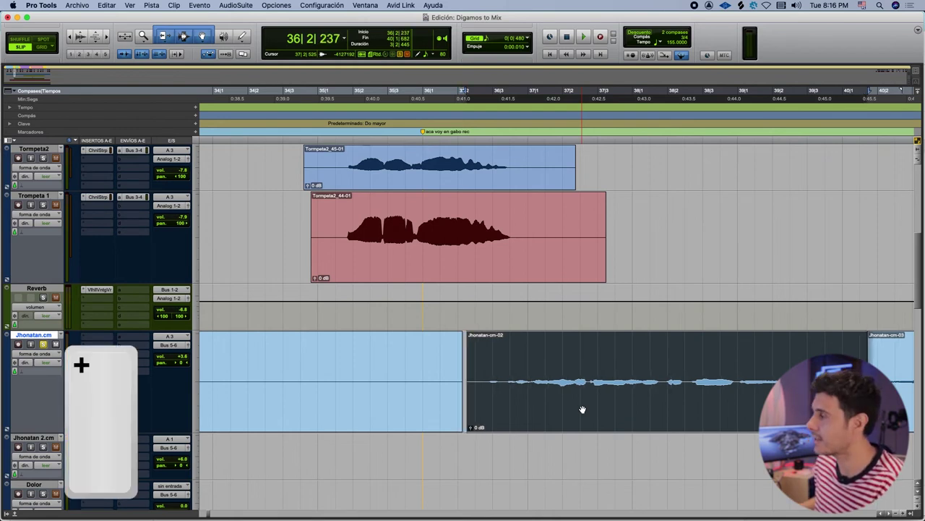
{"action": "key", "text": "minus"}
{"action": "key", "text": "minus"}
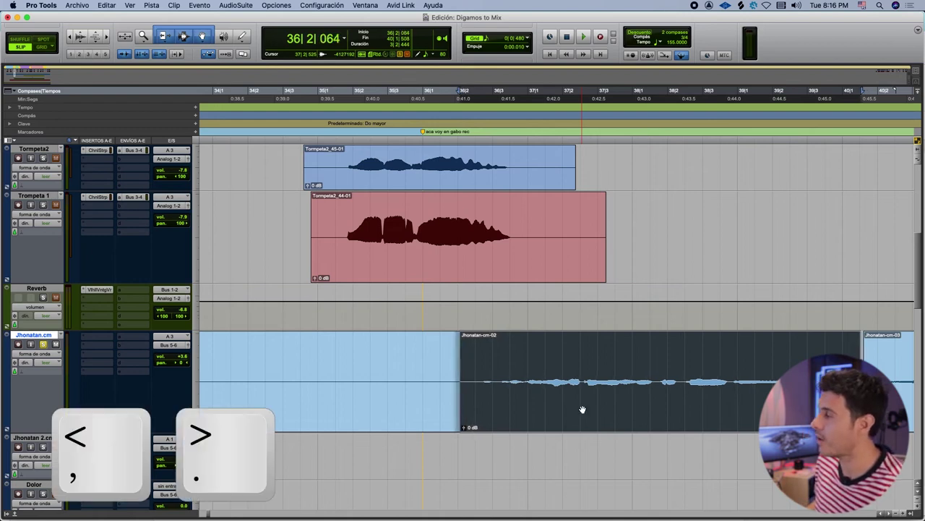
Play the separated vocal phrase while nudging it in 10 ms steps, leaving its start at 36|2|188.
{"action": "key", "text": "period"}
{"action": "key", "text": "space"}
{"action": "key", "text": "period"}
{"action": "key", "text": "period"}
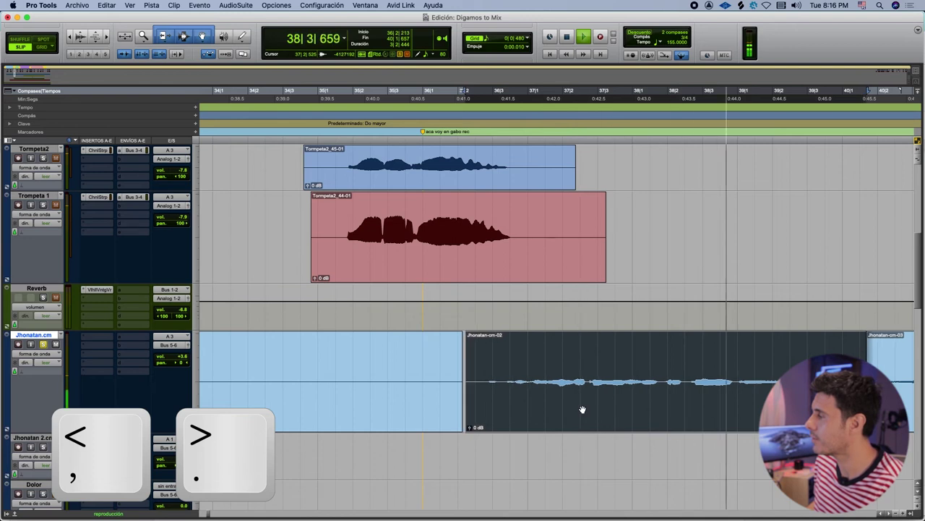
{"action": "key", "text": "space"}
{"action": "key", "text": "super+bracketleft"}
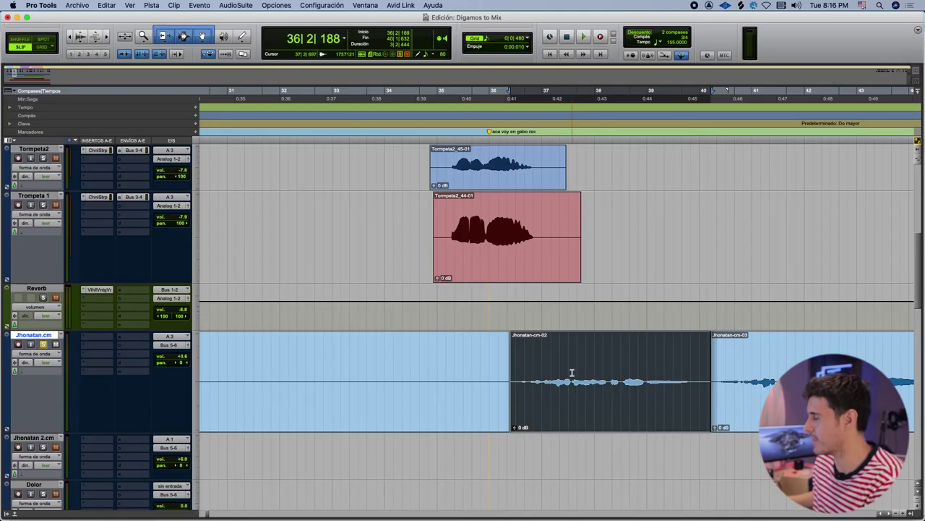
{"action": "key", "text": "super+bracketleft"}
{"action": "key", "text": "super+bracketleft"}
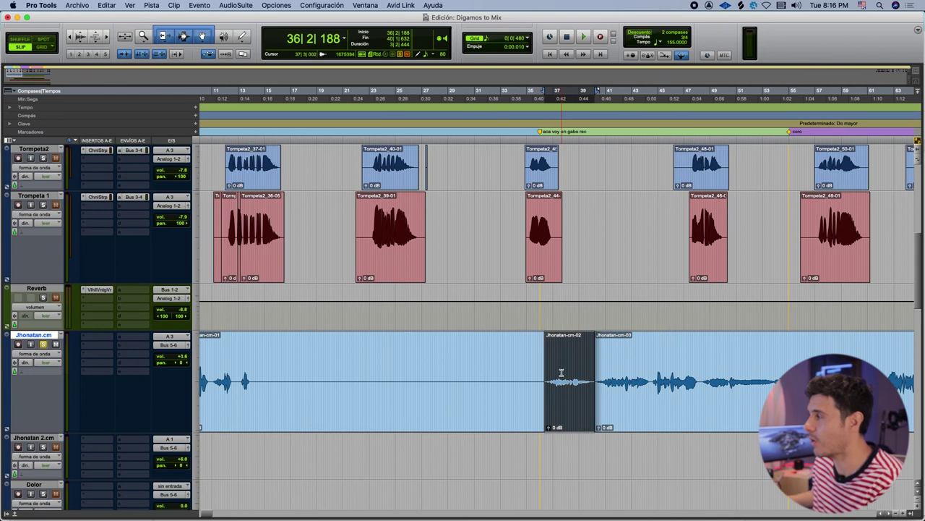
Play the separated vocal phrase again, unsolo its track, and nudge the clip to start at 36|2|237.
{"action": "scroll", "coordinate": [561, 372], "scroll_direction": "down", "scroll_amount": 4}
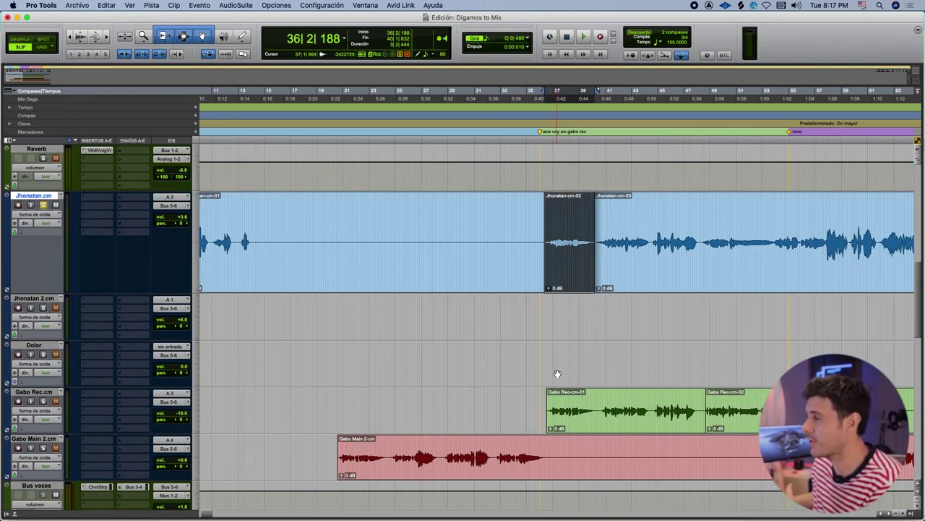
{"action": "scroll", "coordinate": [551, 375], "scroll_direction": "down", "scroll_amount": 7}
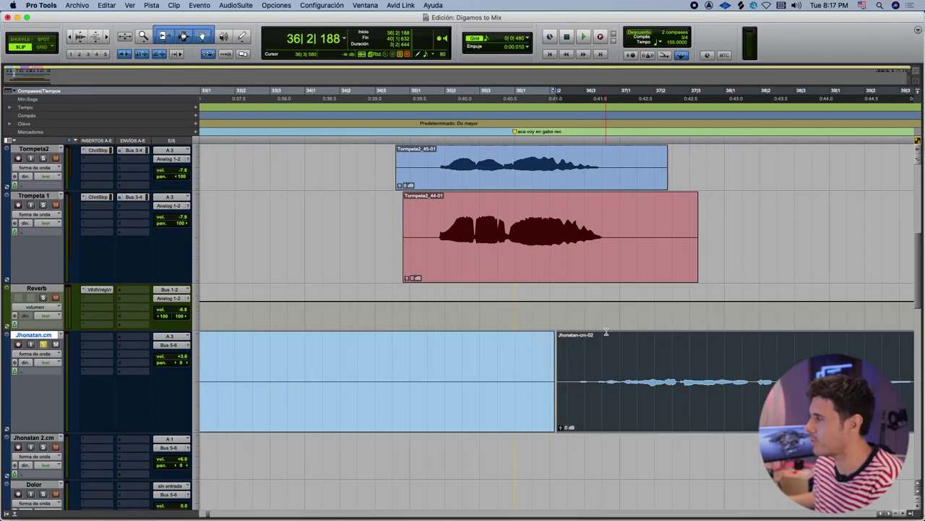
{"action": "key", "text": "space"}
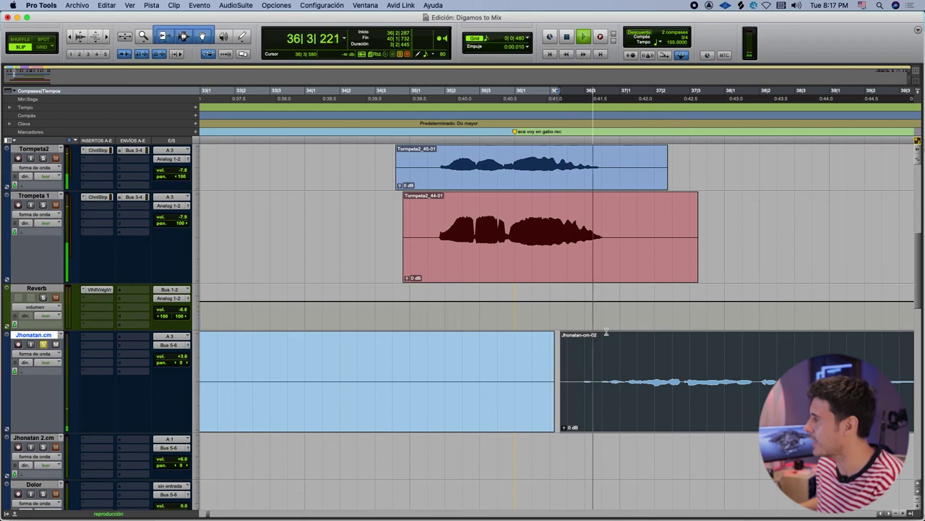
{"action": "key", "text": "space"}
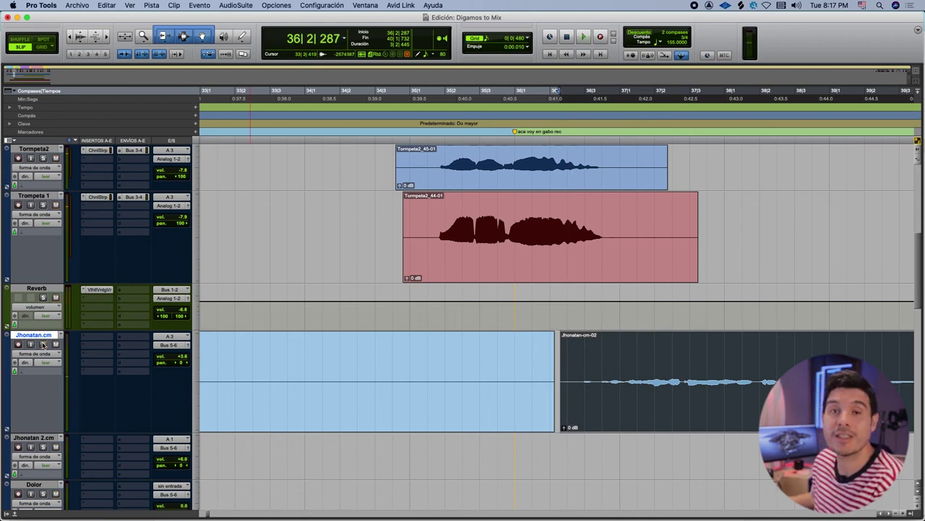
{"action": "key", "text": "space"}
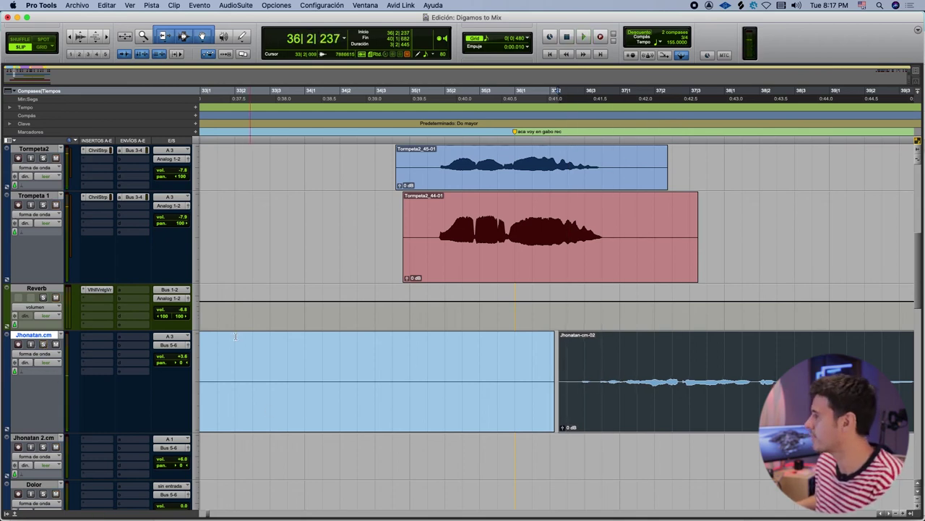